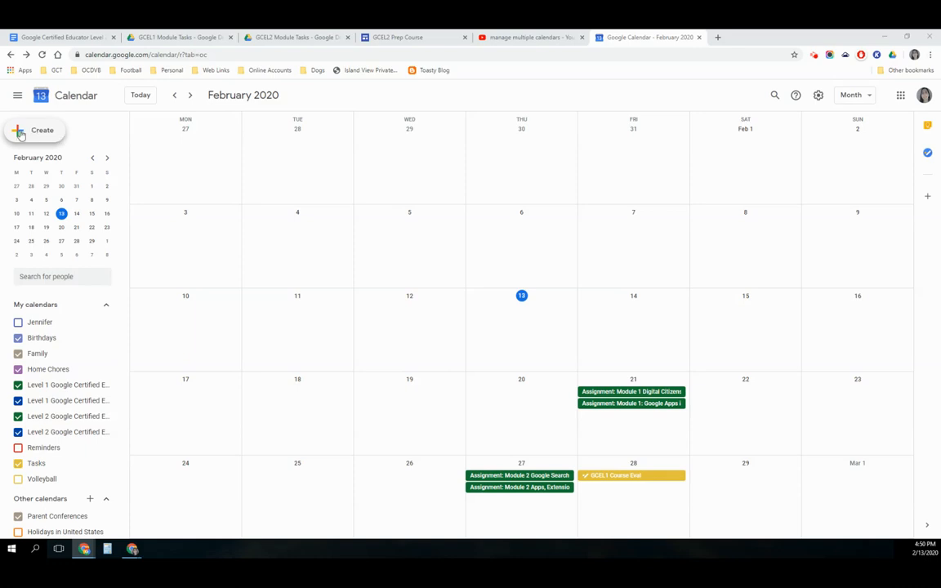
# - Create a new event on February 14, 2020 with full editing options and title it "Parent Conference"
pyautogui.click(22, 135)
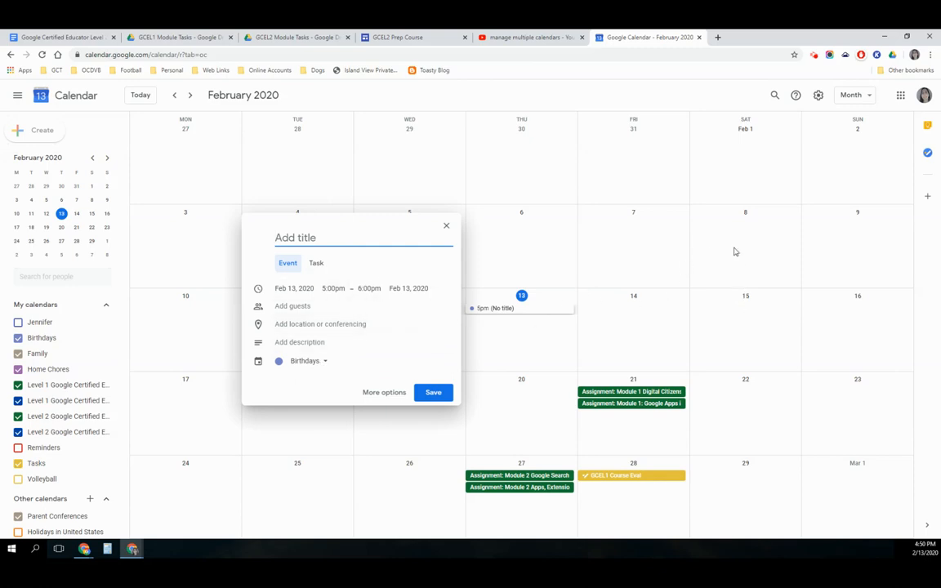
pyautogui.click(652, 314)
pyautogui.click(652, 313)
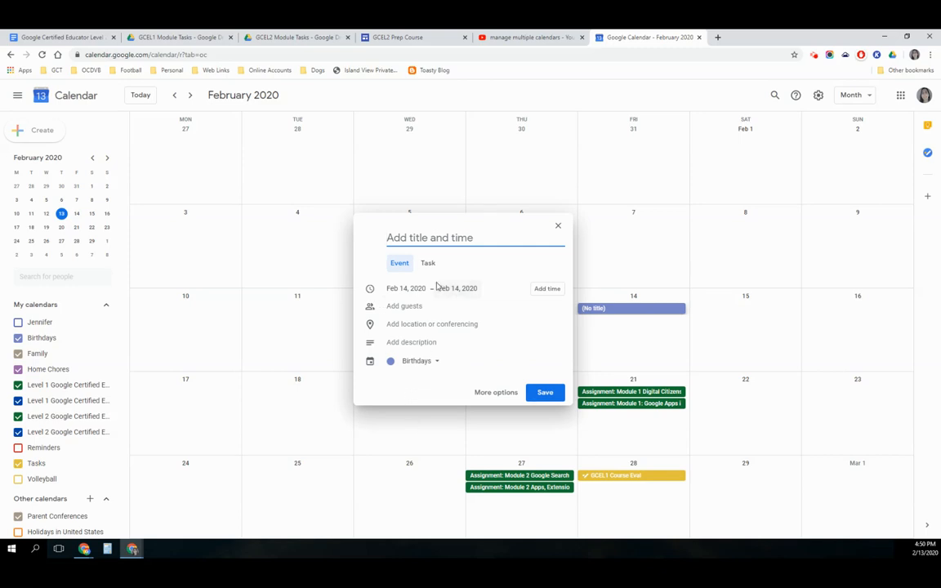
pyautogui.click(487, 393)
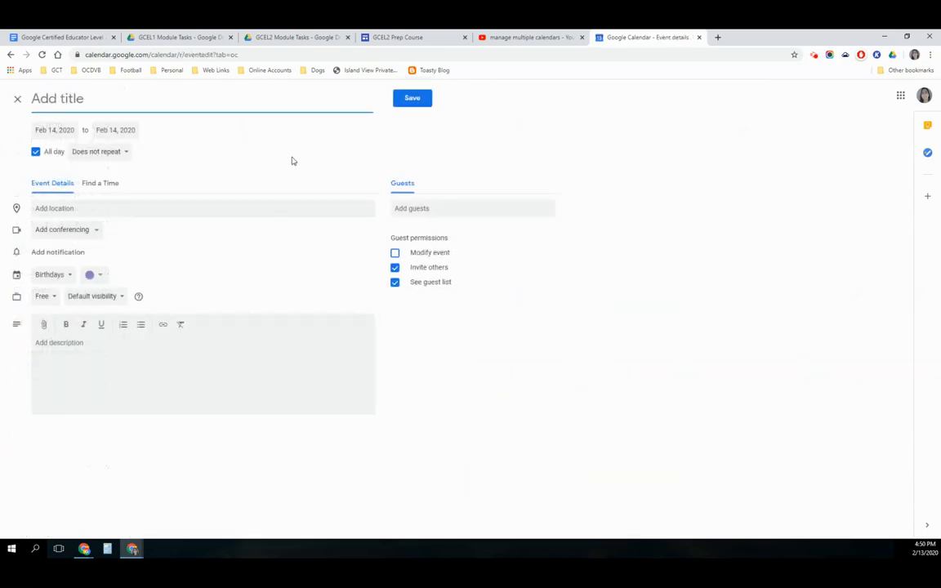
pyautogui.write('Parent Conference')
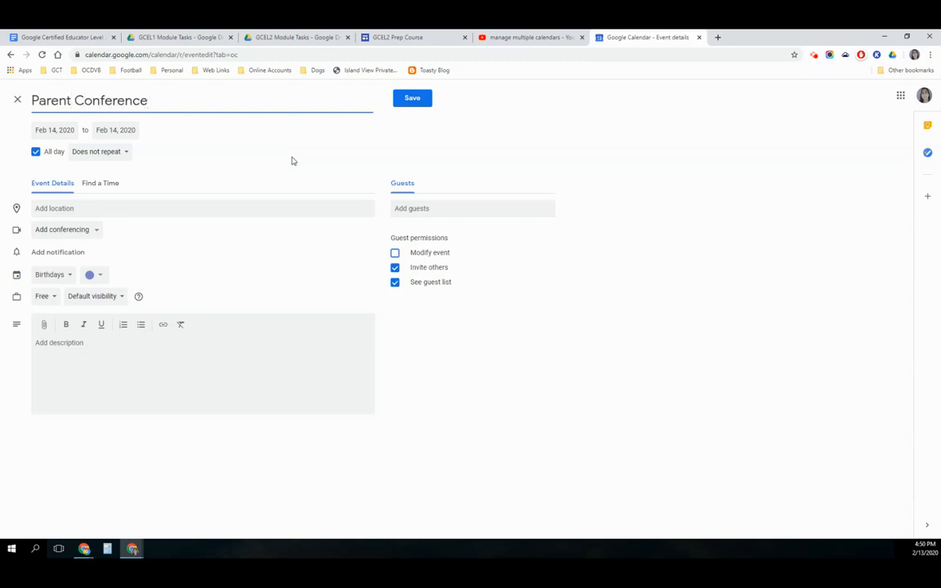
# - Set the event's start date to Feb 14, 2020 and make it a timed event instead of all-day
pyautogui.click(59, 130)
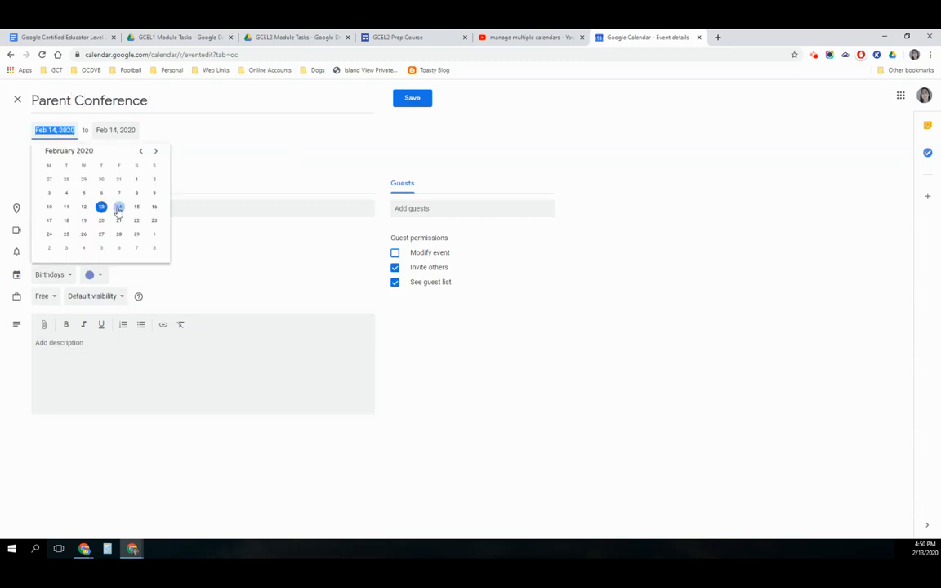
pyautogui.click(118, 208)
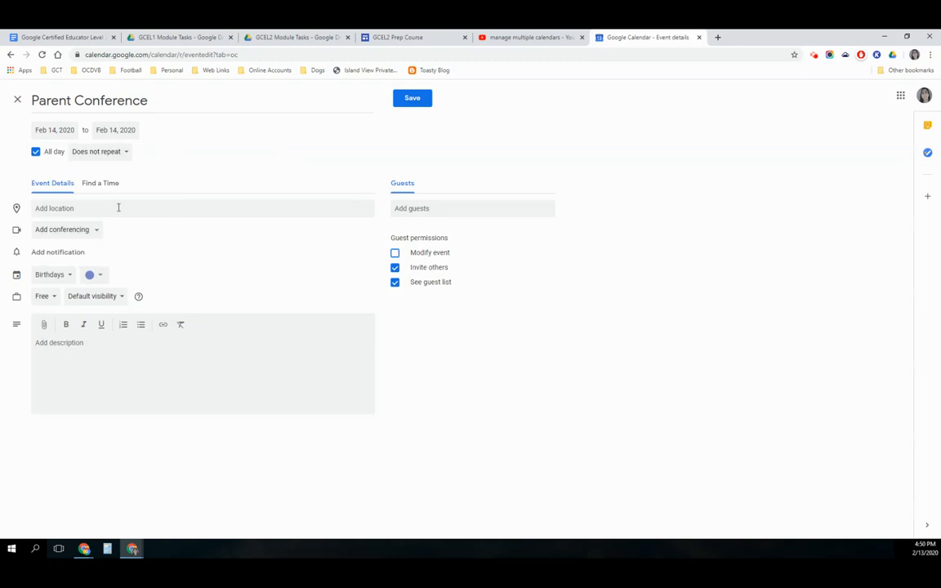
pyautogui.click(35, 152)
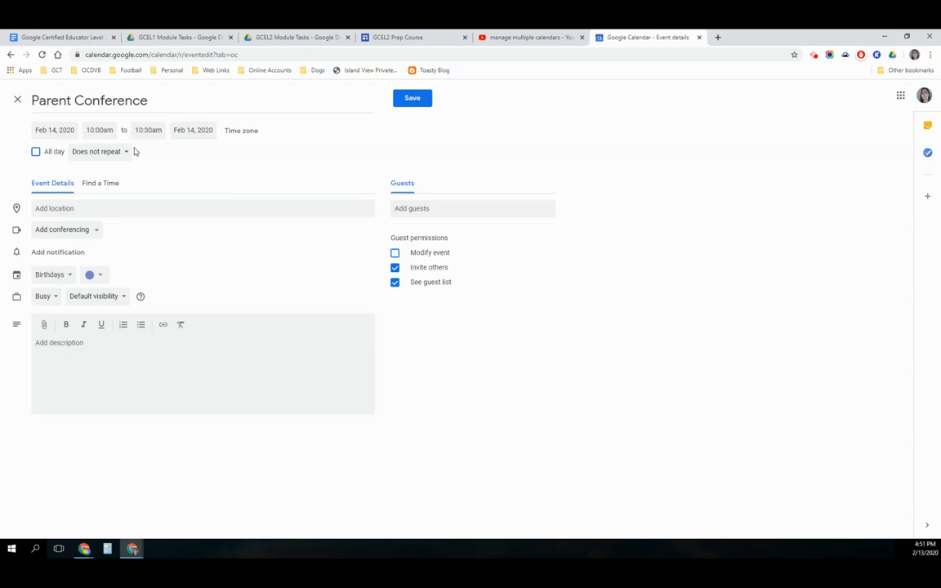
# - Look up "Cohoes" for the event location and choose Cohoes High School
pyautogui.click(90, 208)
pyautogui.write('Cohoes')
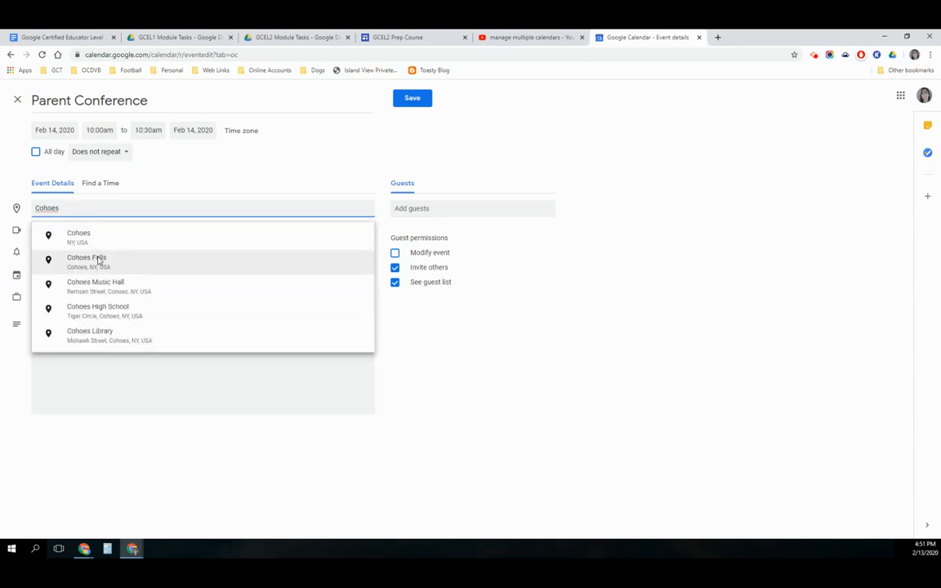
pyautogui.click(116, 308)
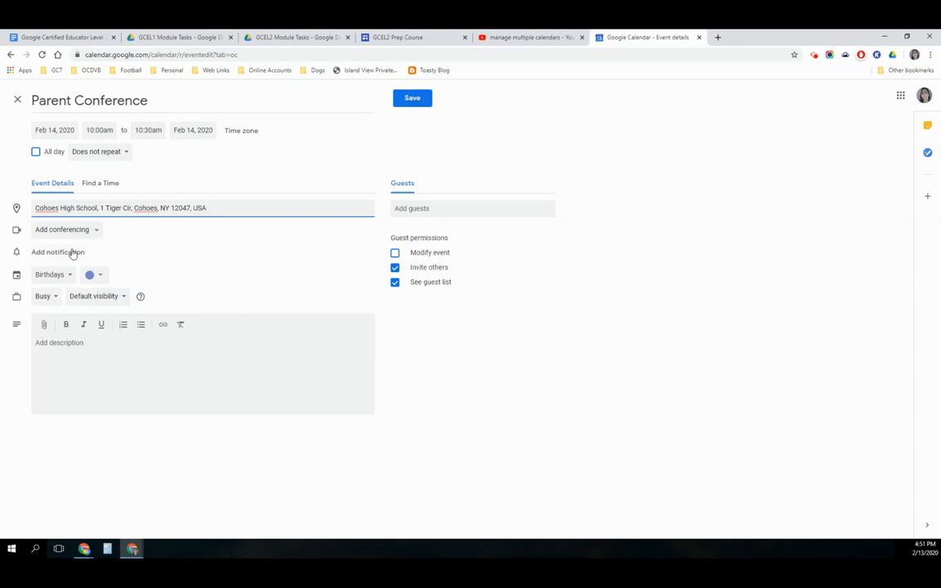
# - Add a reminder of type Notification set to 10 minutes before the event
pyautogui.click(72, 253)
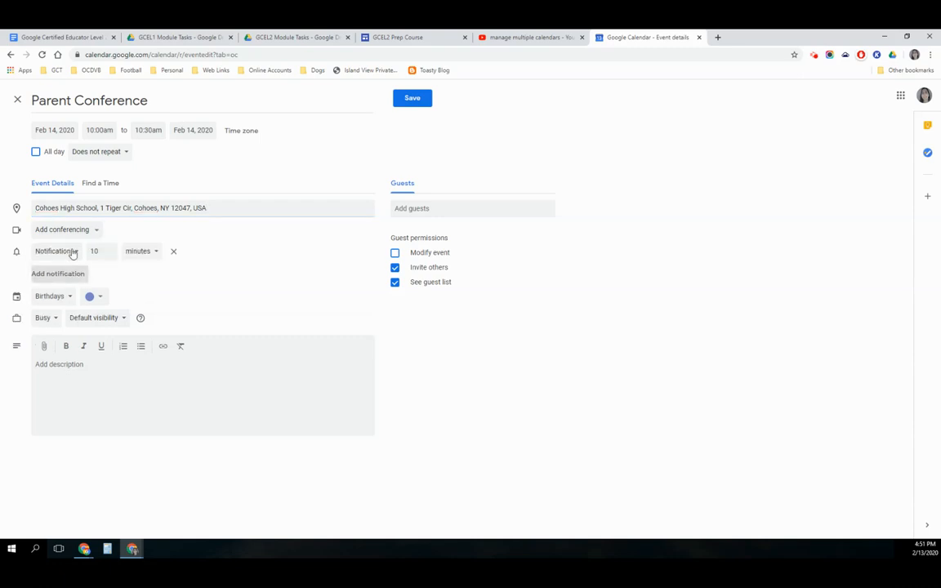
pyautogui.click(76, 254)
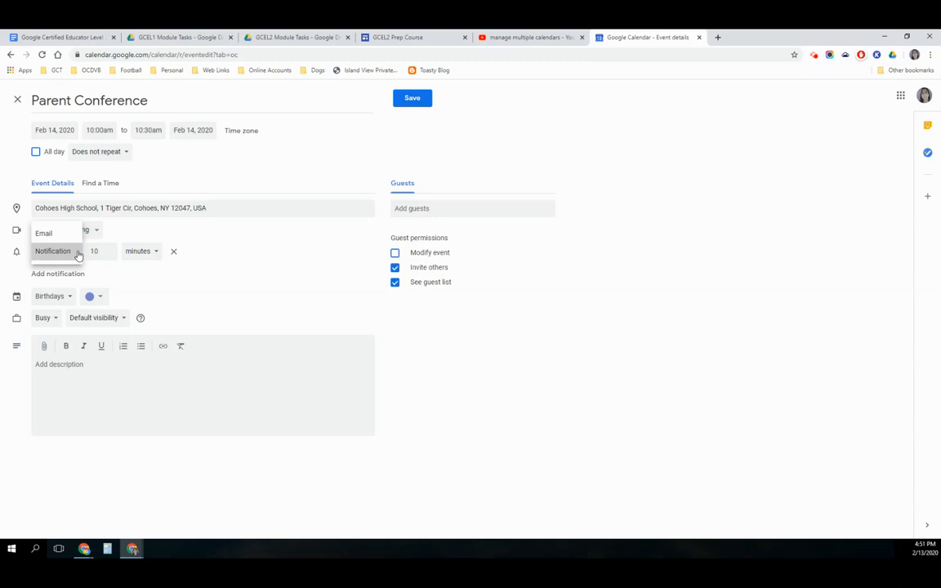
pyautogui.click(77, 253)
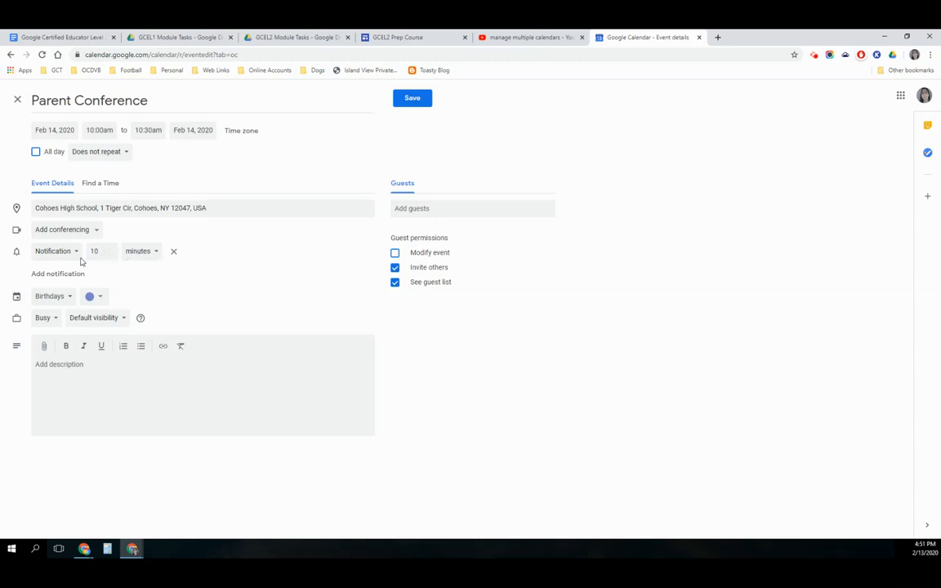
# - Add a second reminder to the event, sent by email 2 hours beforehand
pyautogui.click(54, 272)
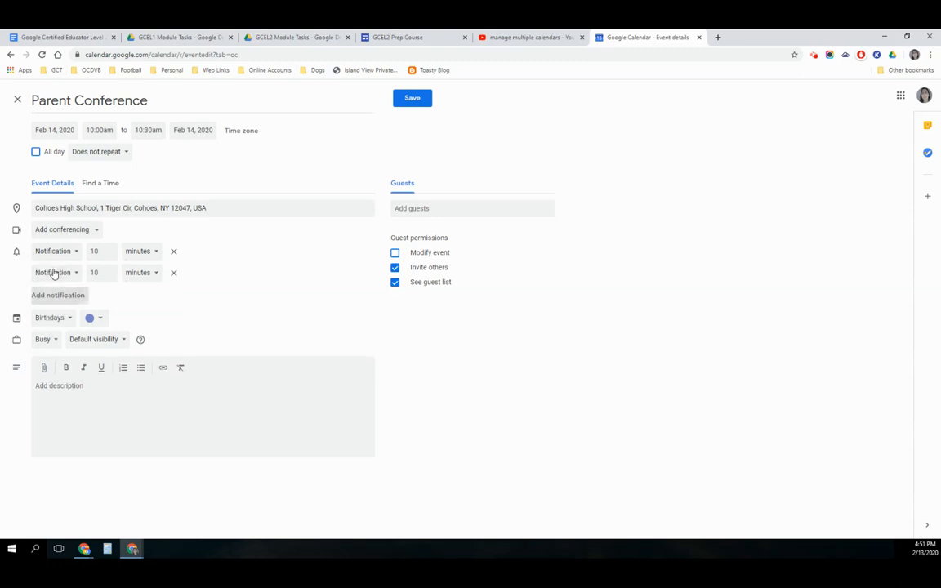
pyautogui.click(79, 278)
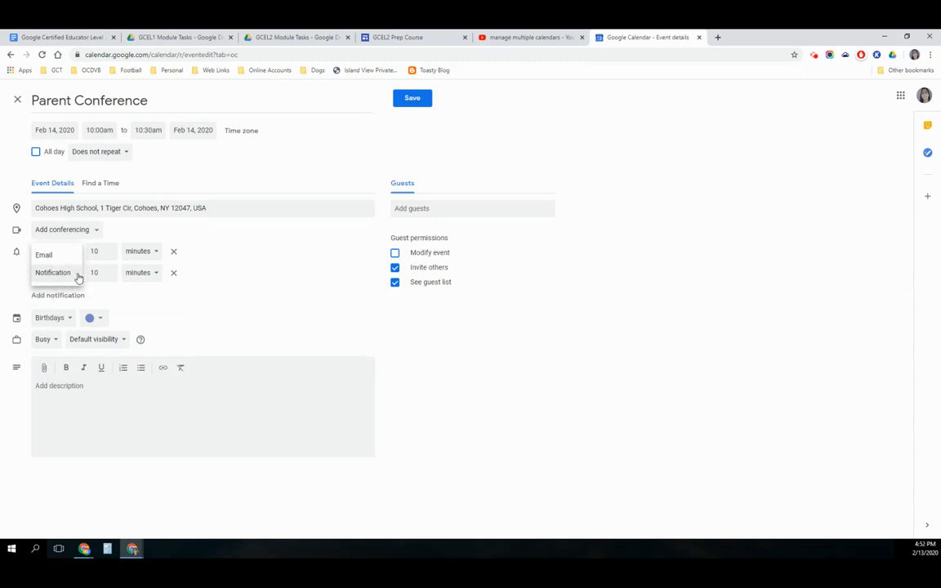
pyautogui.click(64, 256)
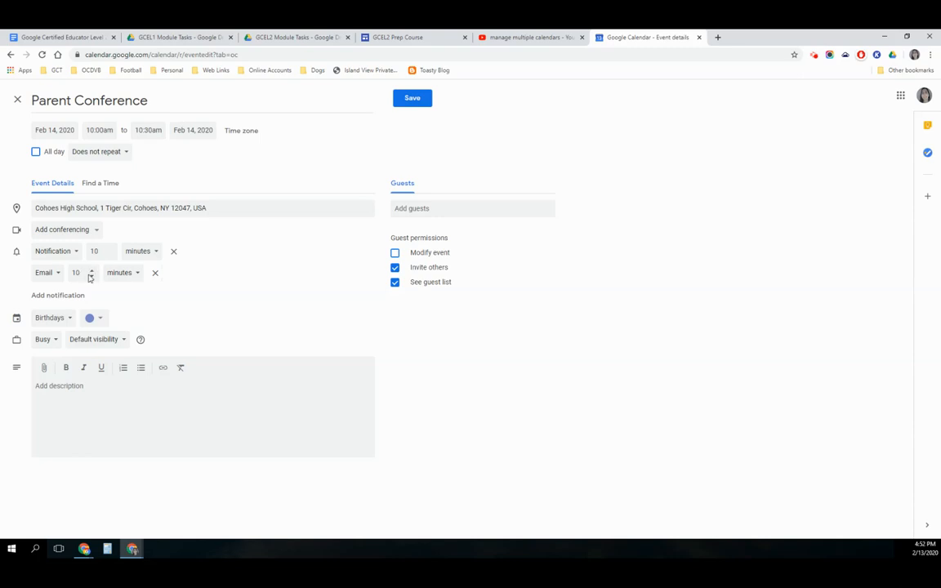
pyautogui.click(92, 278)
pyautogui.click(92, 271)
pyautogui.click(92, 271)
pyautogui.click(92, 271)
pyautogui.click(91, 271)
pyautogui.click(128, 277)
pyautogui.click(124, 290)
# - Assign the event to the owner's personal calendar instead of Birthdays
pyautogui.click(69, 321)
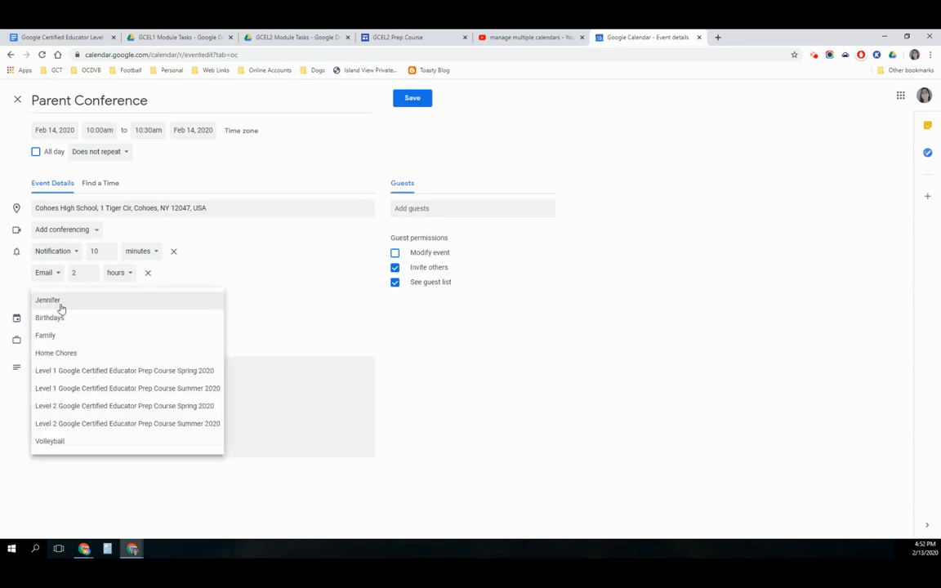
pyautogui.click(60, 305)
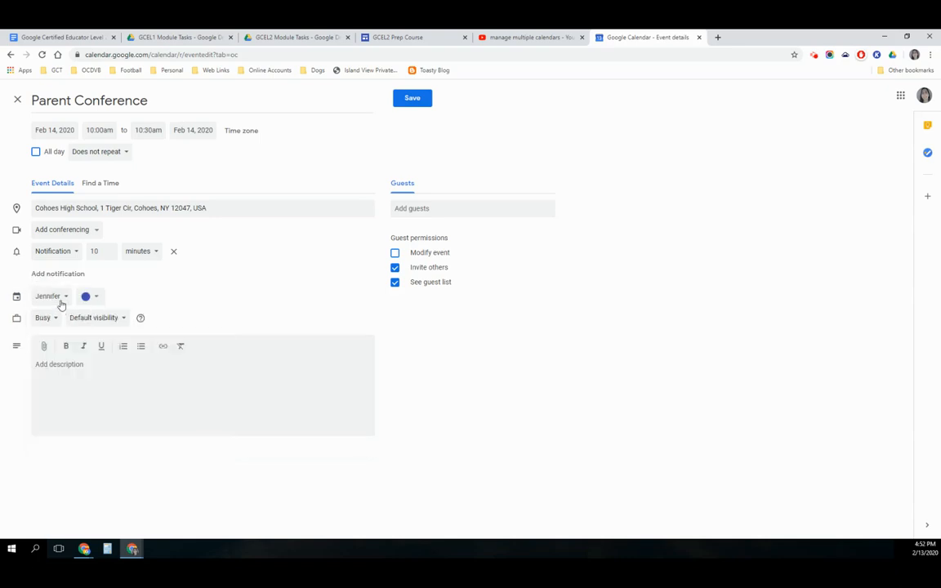
# - Search the Drive files for "agenda" and attach the Cyberbullying document to the event description
pyautogui.click(46, 349)
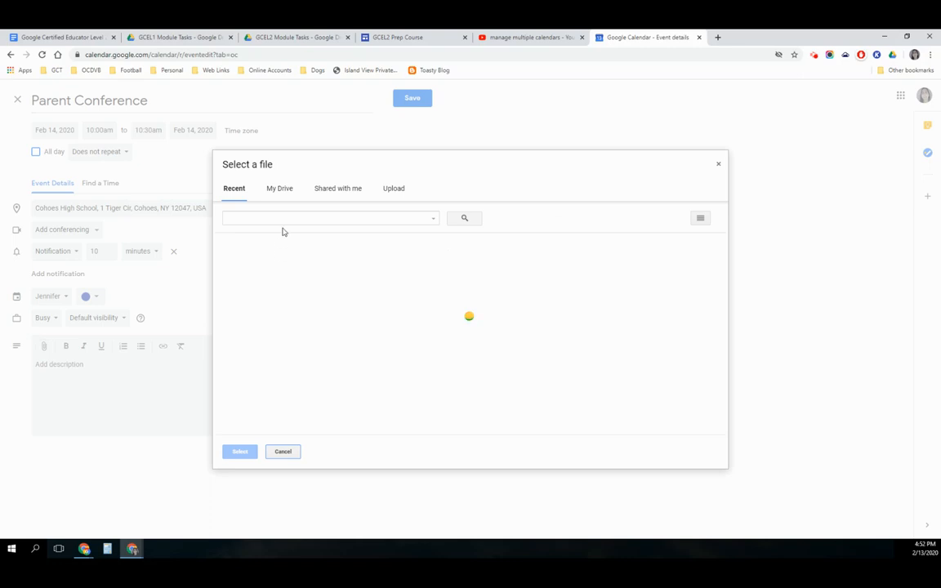
pyautogui.click(278, 215)
pyautogui.write('agenda')
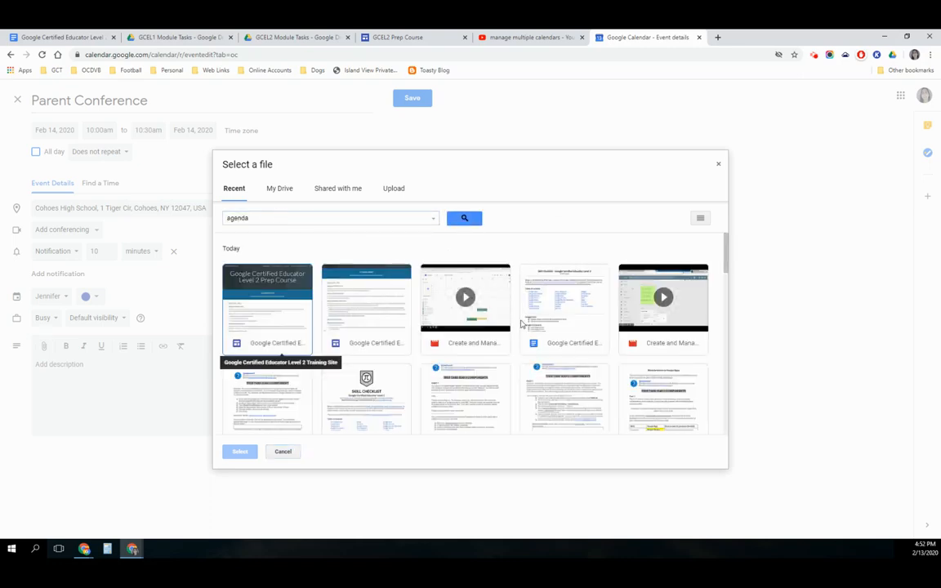
pyautogui.scroll(-2, 496, 355)
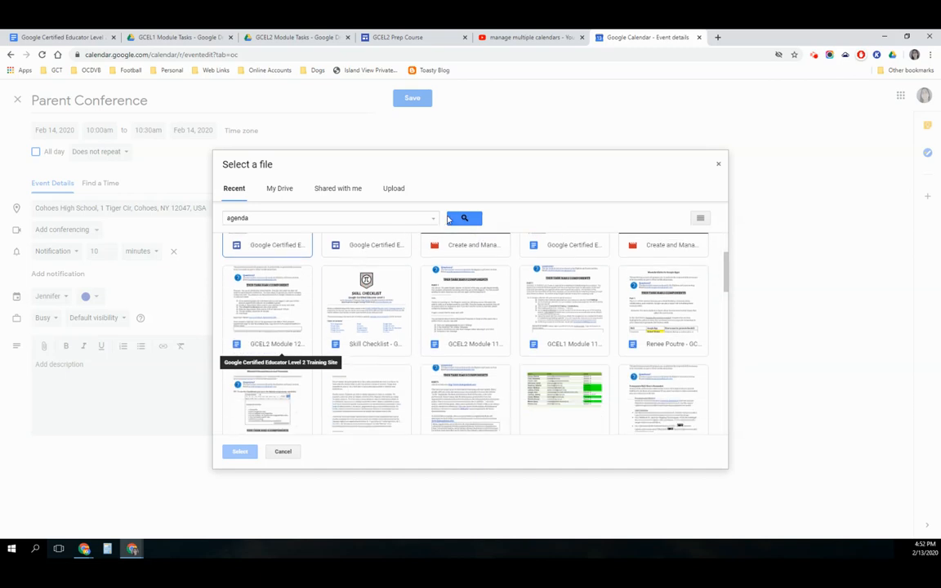
pyautogui.click(464, 219)
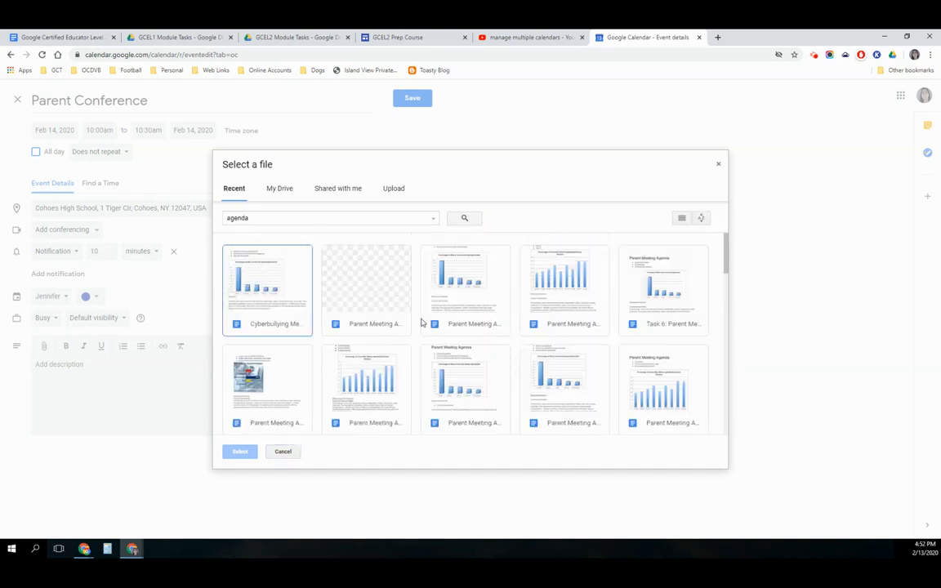
pyautogui.click(263, 271)
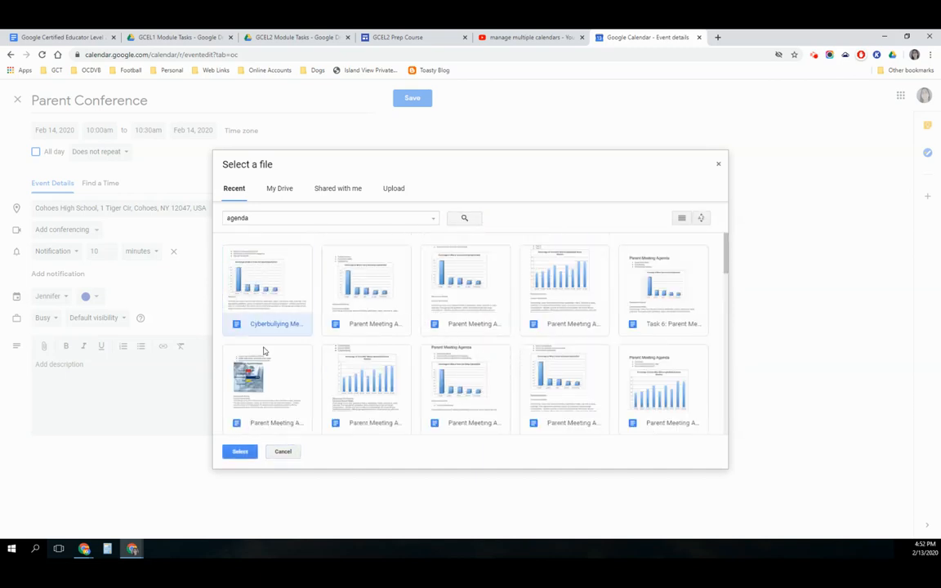
pyautogui.click(240, 451)
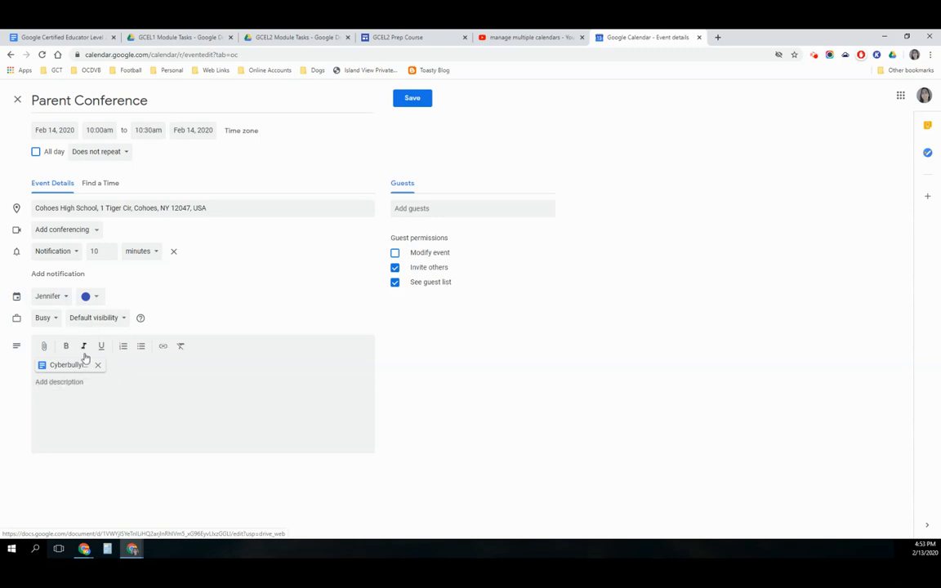
# - Add a guest to the event by looking up the contact's e-mail and picking the suggestion
pyautogui.click(446, 208)
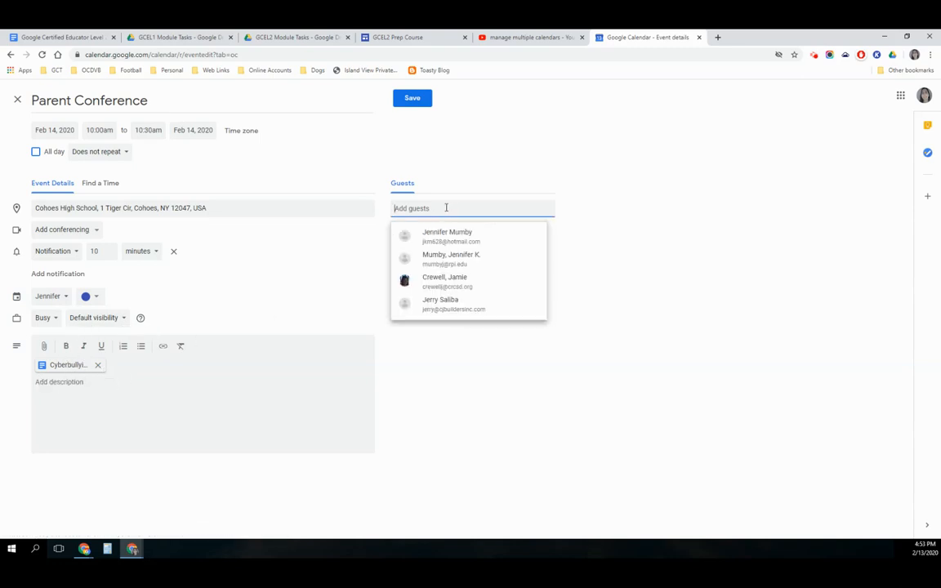
pyautogui.write('jsan')
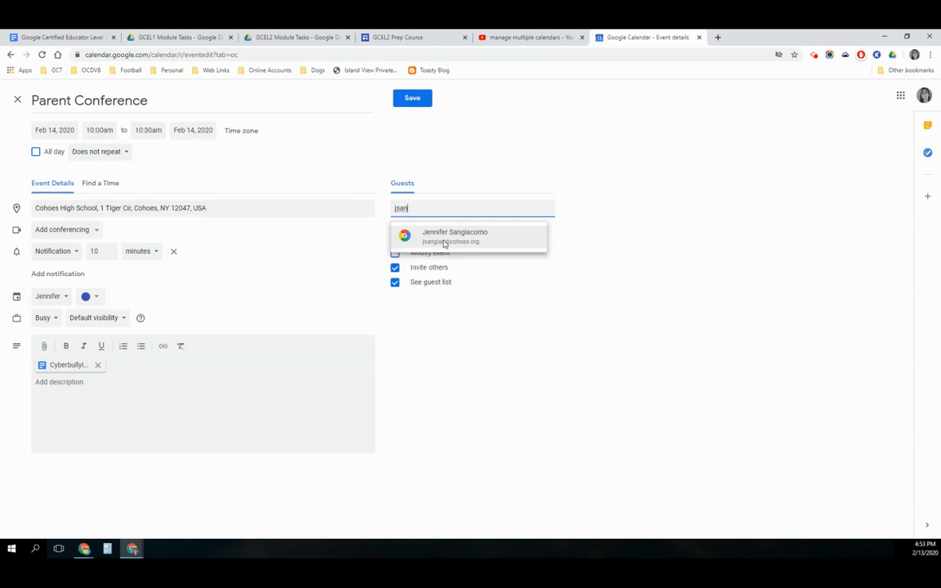
pyautogui.click(445, 237)
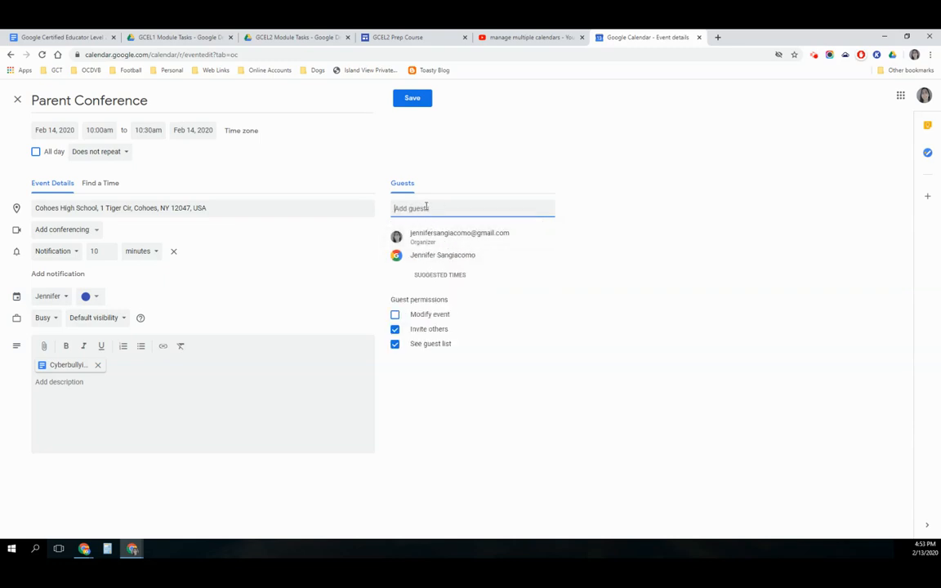
# - Look up contact groups matching "gc" as possible guests, then dismiss the suggestions
pyautogui.click(426, 207)
pyautogui.write('gc')
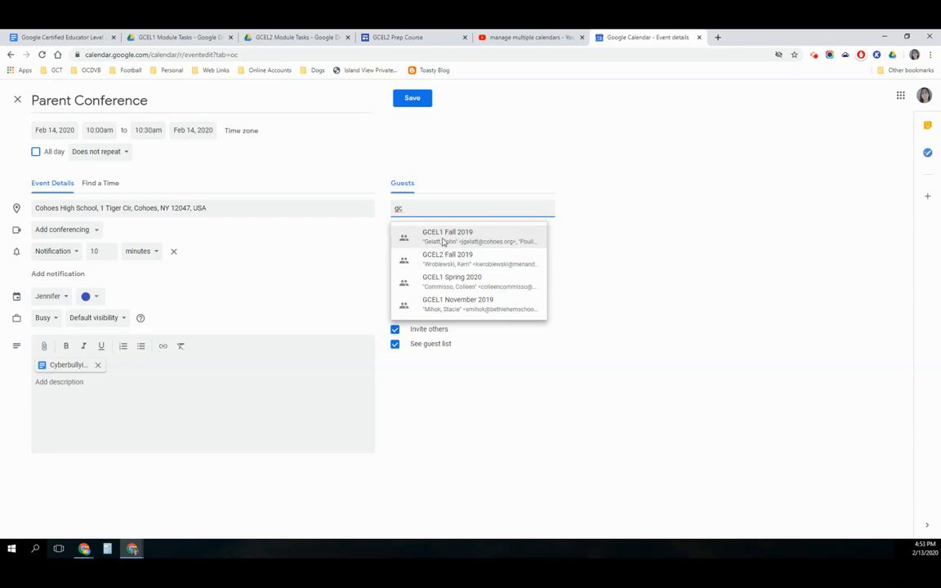
pyautogui.click(553, 285)
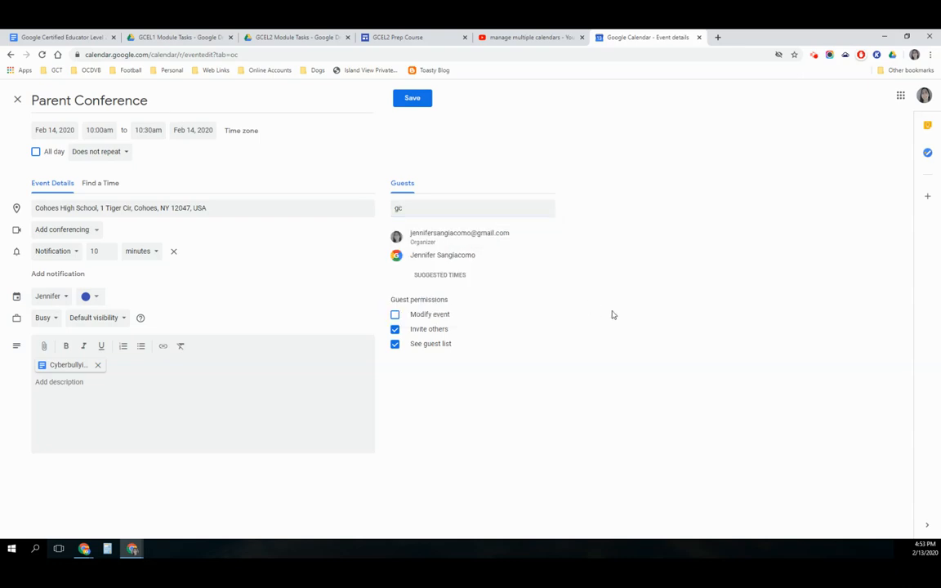
# - Remove the guests' permission to invite others and clear the leftover "gc" guest entry
pyautogui.click(394, 329)
pyautogui.click(414, 99)
pyautogui.press('BackSpace')
pyautogui.press('BackSpace')
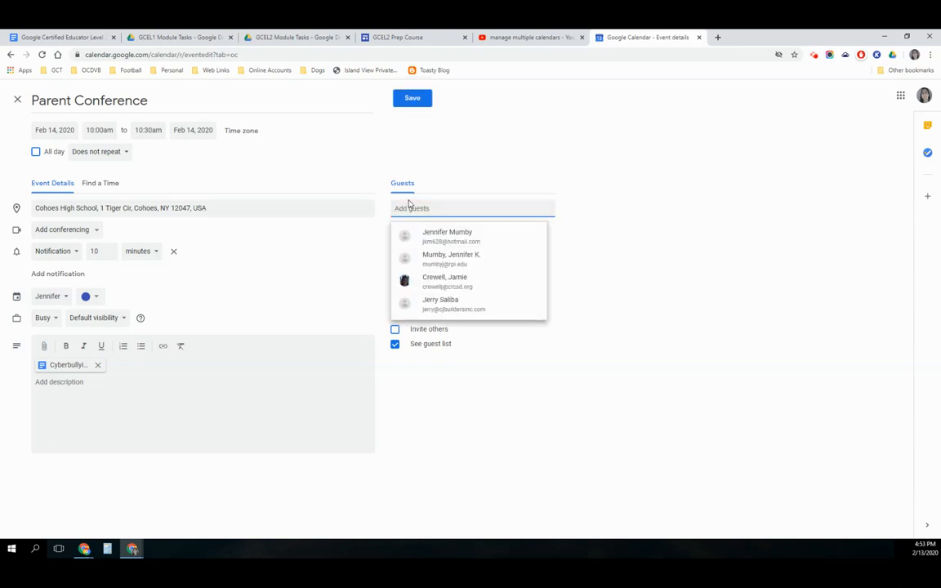
# - Save the event, send the invitation email, and share the attached file with the outside guest with View access
pyautogui.click(474, 140)
pyautogui.click(414, 99)
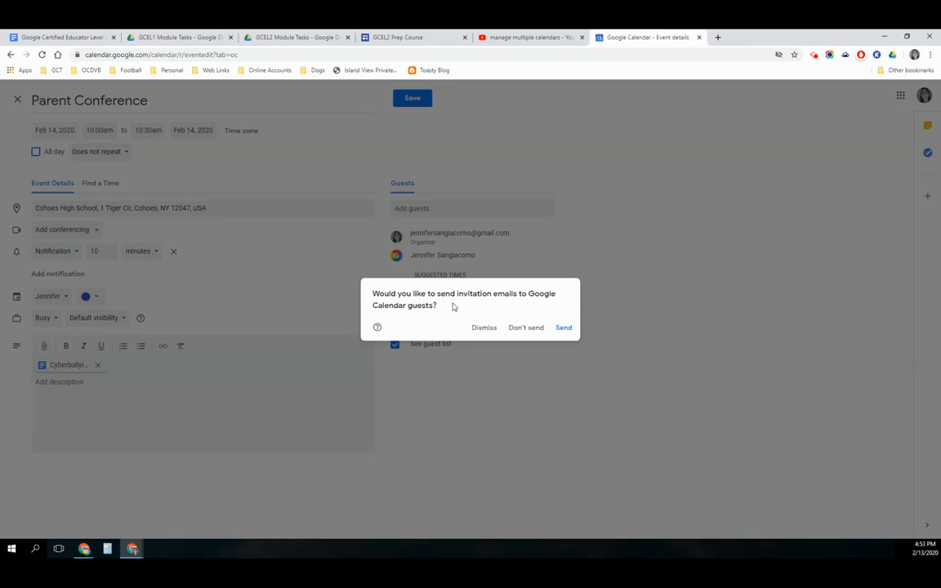
pyautogui.click(563, 327)
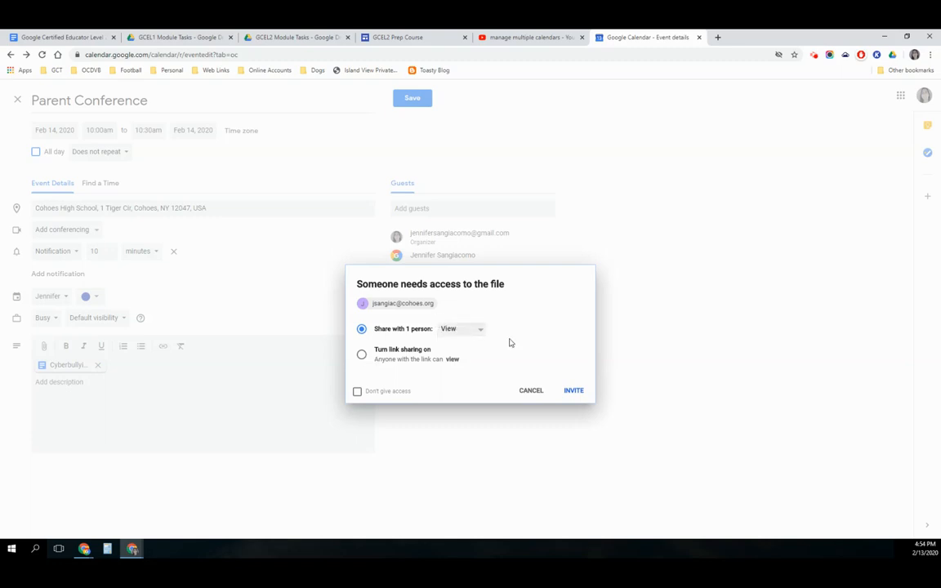
pyautogui.click(576, 395)
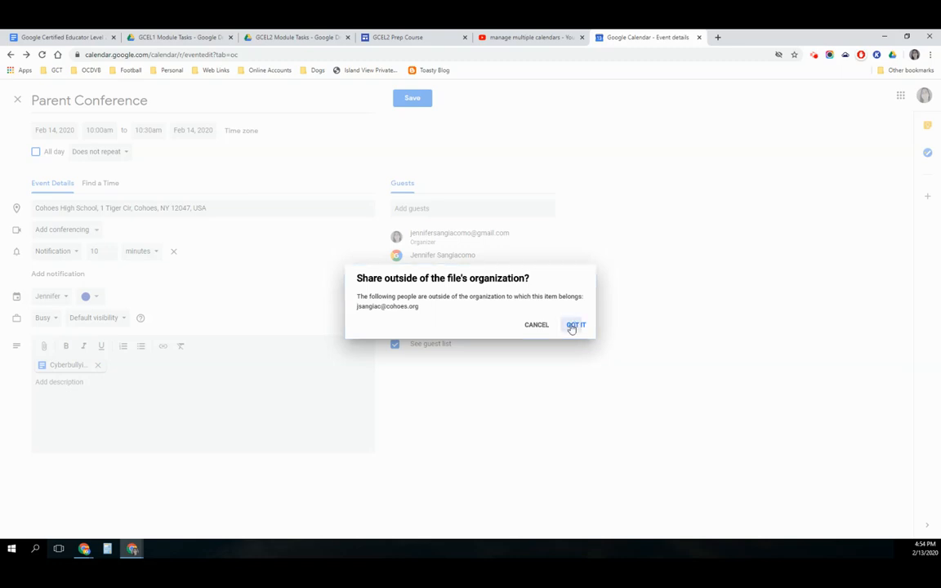
pyautogui.click(571, 325)
pyautogui.click(573, 391)
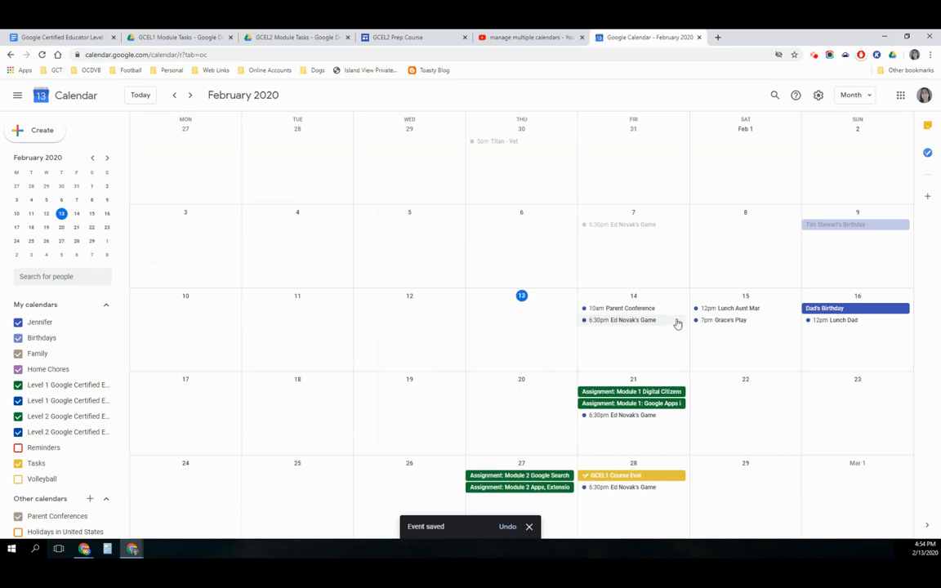
# - Open the saved Parent Conference event on February 14 to review its details
pyautogui.click(644, 311)
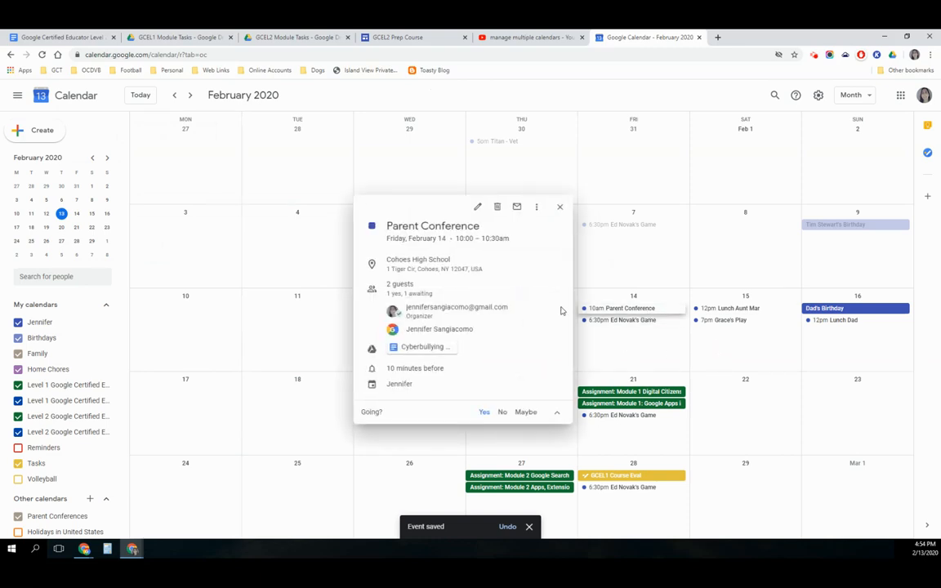